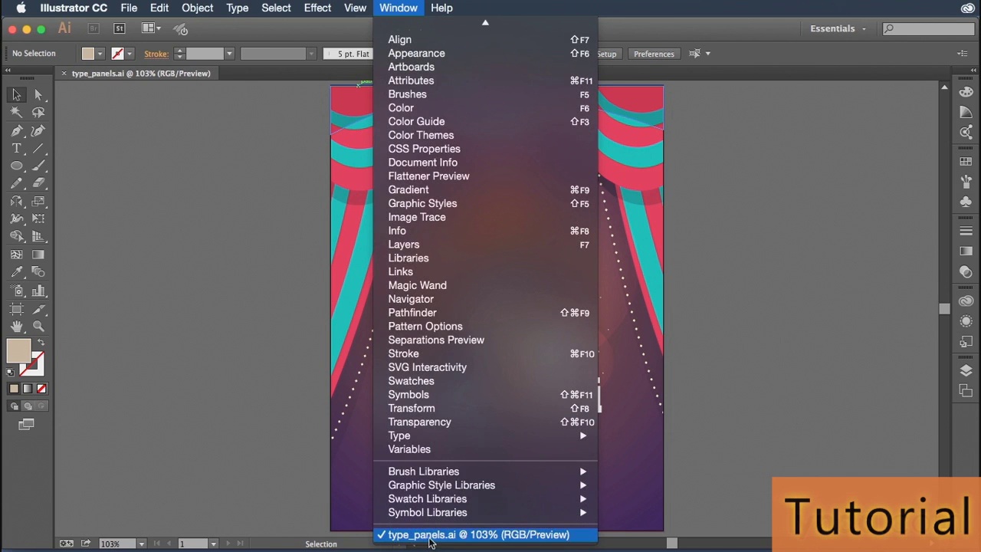
- Display the Character, Paragraph and OpenType panel group and place it in the empty area beside the poster
{"action": "mouse_move", "coordinate": [393, 437]}
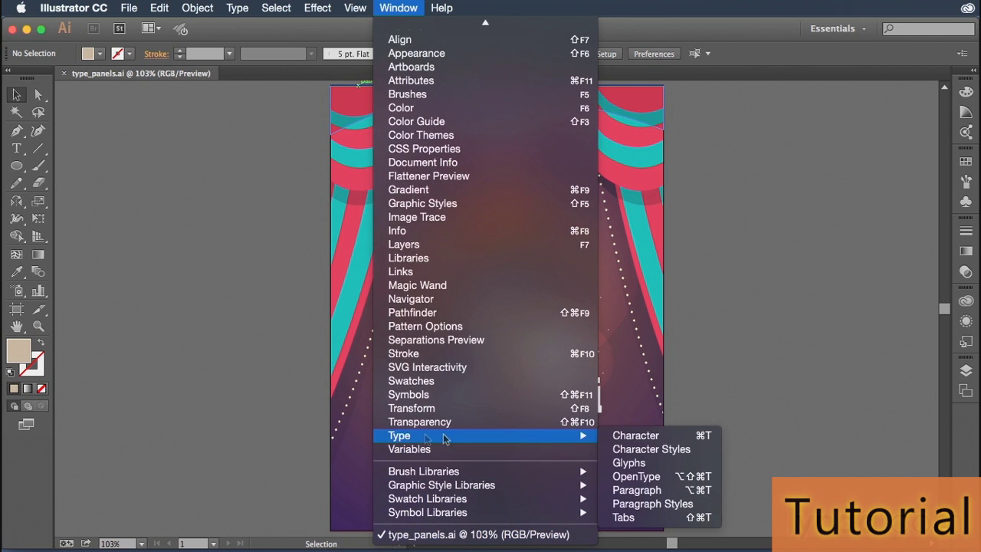
{"action": "left_click", "coordinate": [635, 436]}
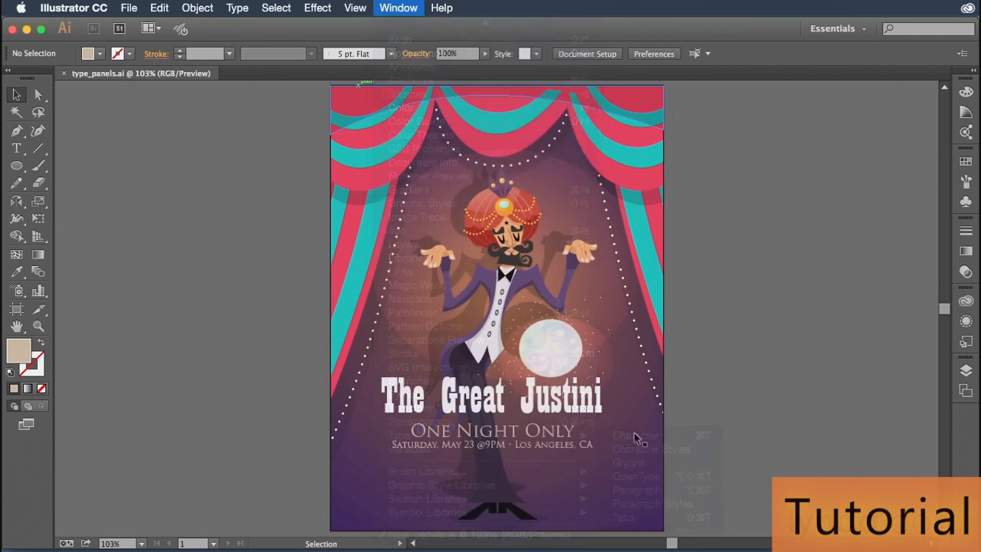
{"action": "left_click_drag", "start_coordinate": [576, 92], "coordinate": [760, 104]}
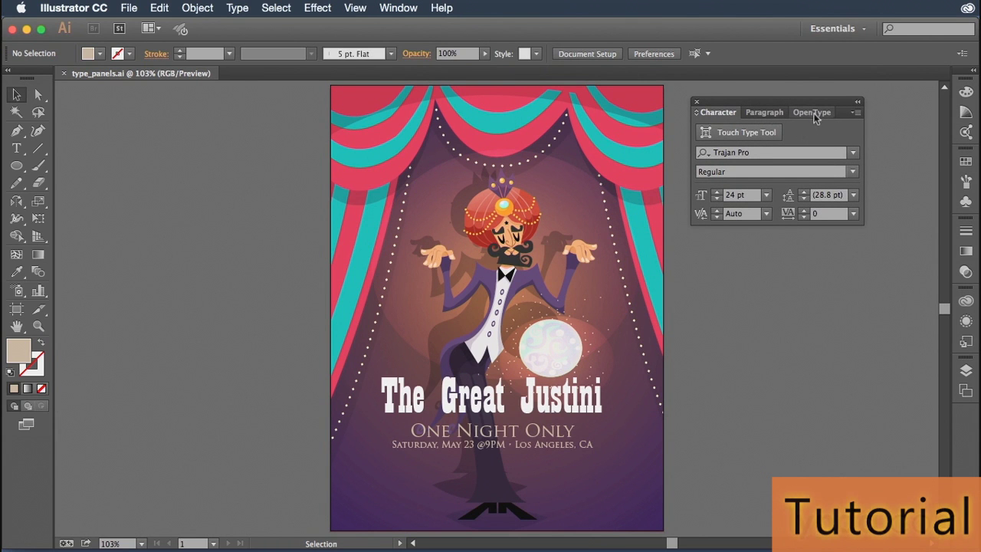
- Display the Character Styles and Paragraph Styles group and attach it directly beneath the Character group
{"action": "left_click", "coordinate": [398, 8]}
{"action": "scroll", "coordinate": [460, 345], "scroll_direction": "down", "scroll_amount": 3}
{"action": "mouse_move", "coordinate": [462, 437]}
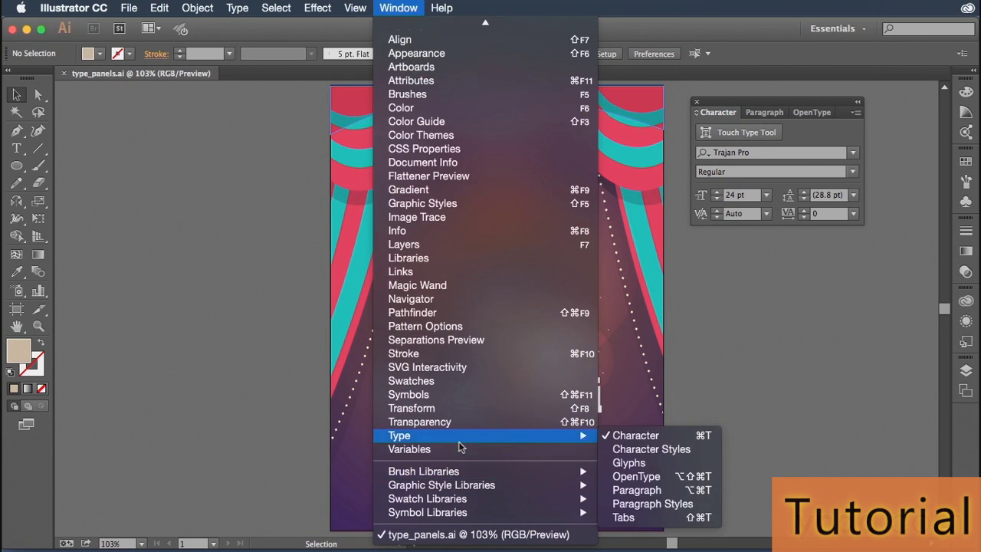
{"action": "left_click", "coordinate": [638, 453]}
{"action": "left_click_drag", "start_coordinate": [538, 243], "coordinate": [743, 229]}
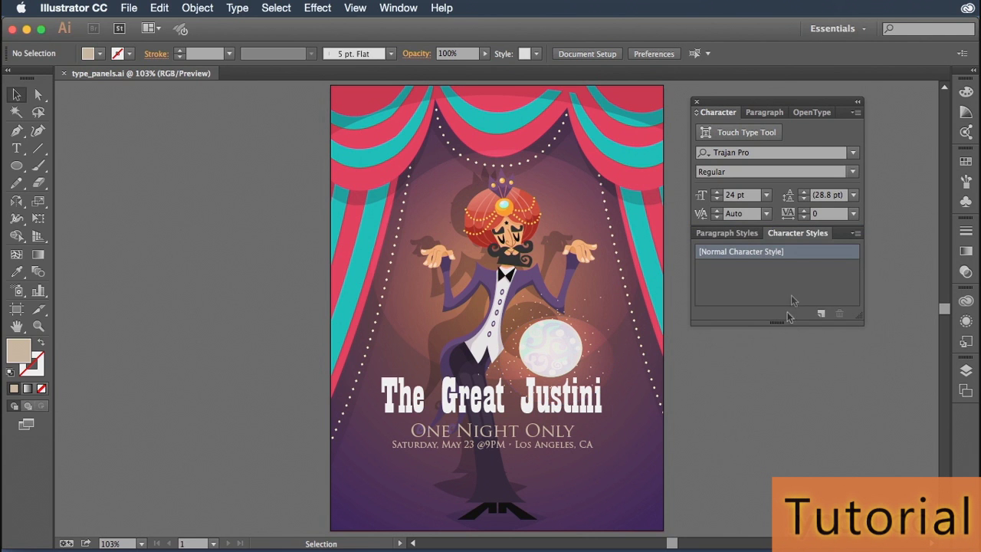
- Dock the combined type panels beside the existing panel dock and collapse them to a narrow icon-only column
{"action": "left_click_drag", "start_coordinate": [729, 106], "coordinate": [950, 113]}
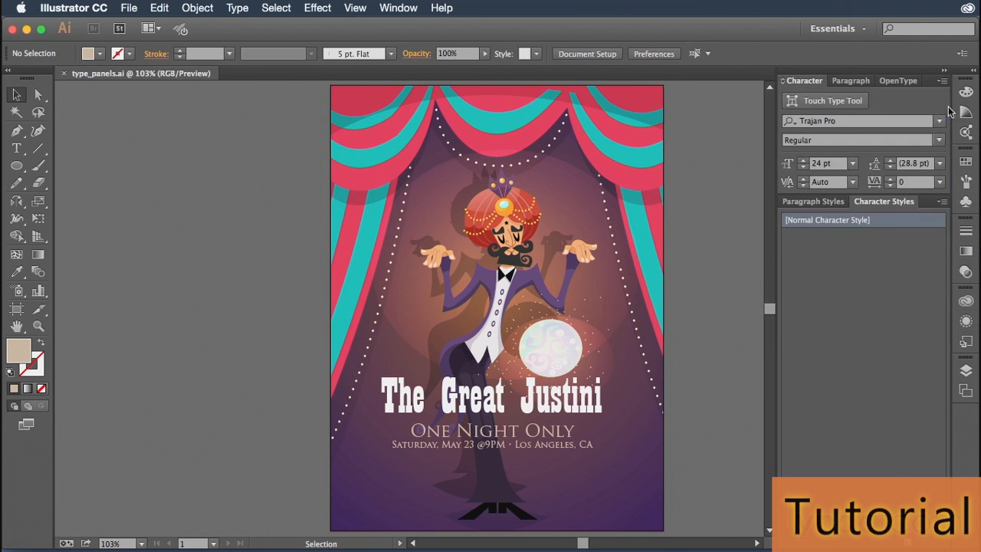
{"action": "left_click", "coordinate": [943, 73]}
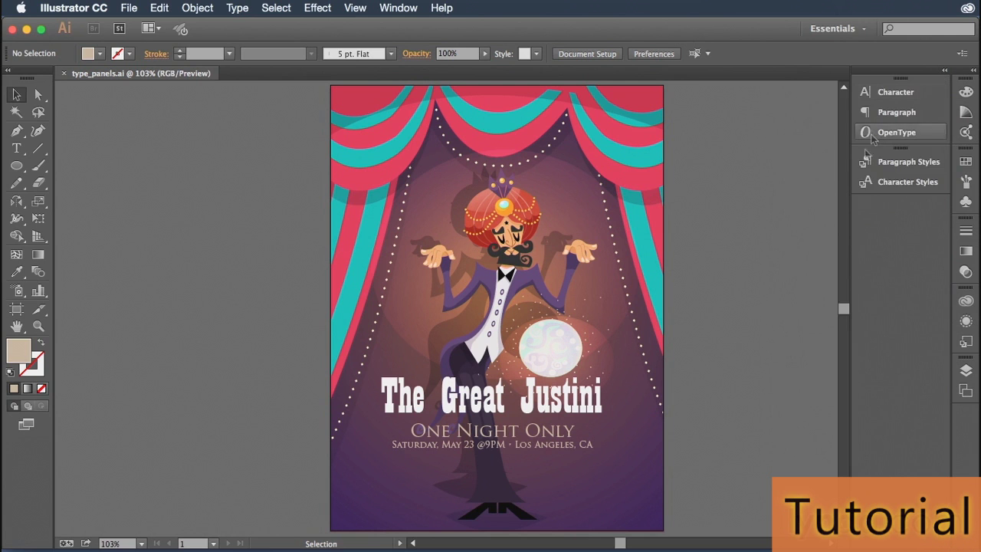
{"action": "left_click_drag", "start_coordinate": [851, 173], "coordinate": [932, 167]}
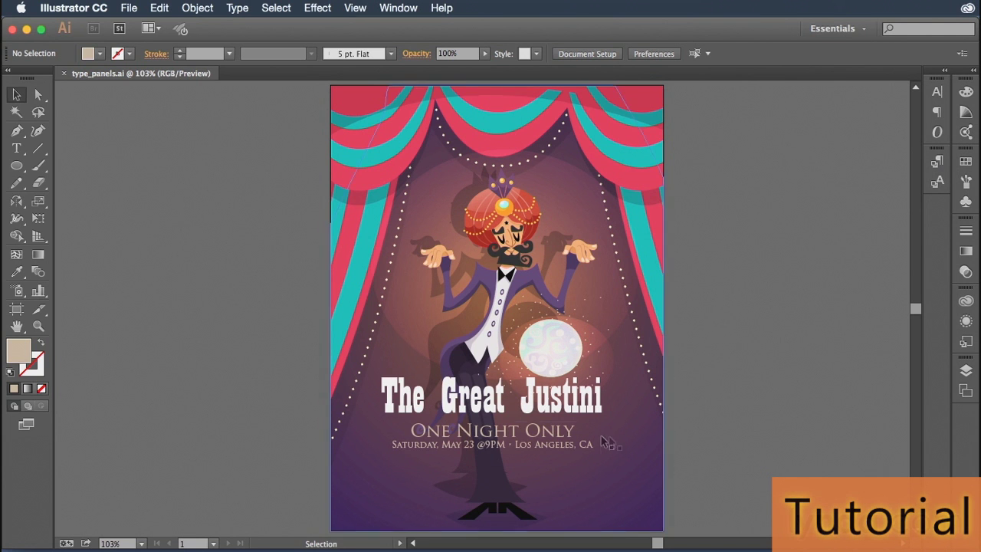
- Select the large title text on the poster and show the full set of Character options for it
{"action": "left_click", "coordinate": [563, 410]}
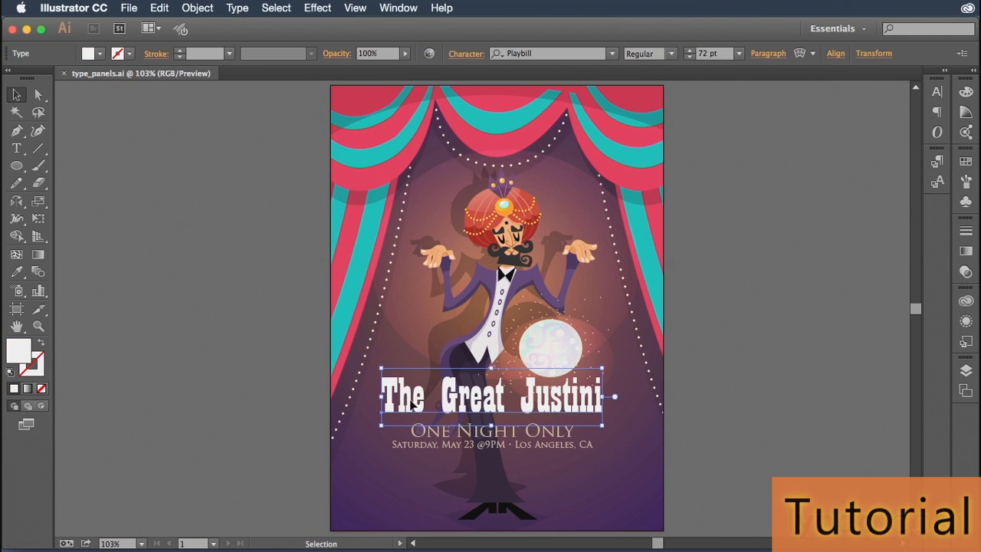
{"action": "left_click", "coordinate": [936, 93]}
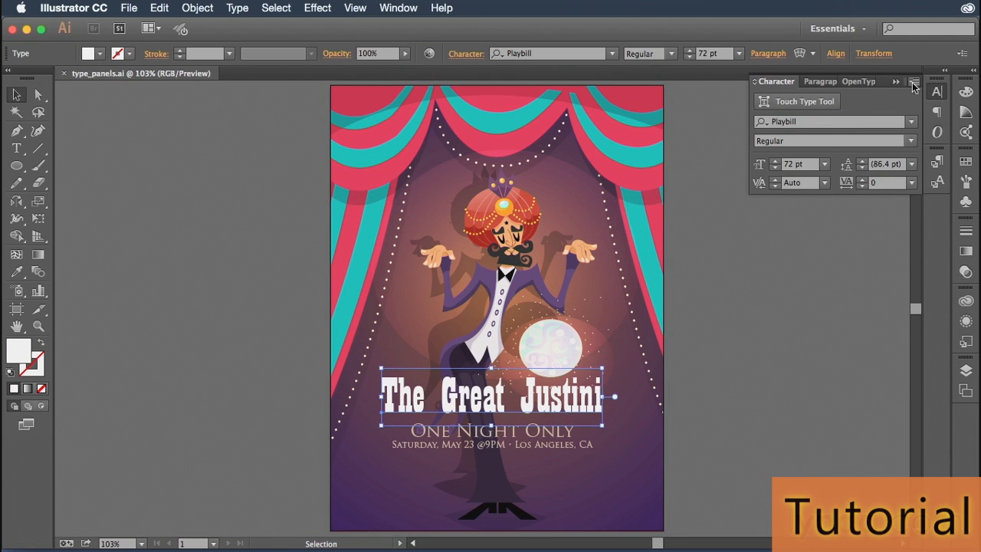
{"action": "left_click", "coordinate": [914, 83]}
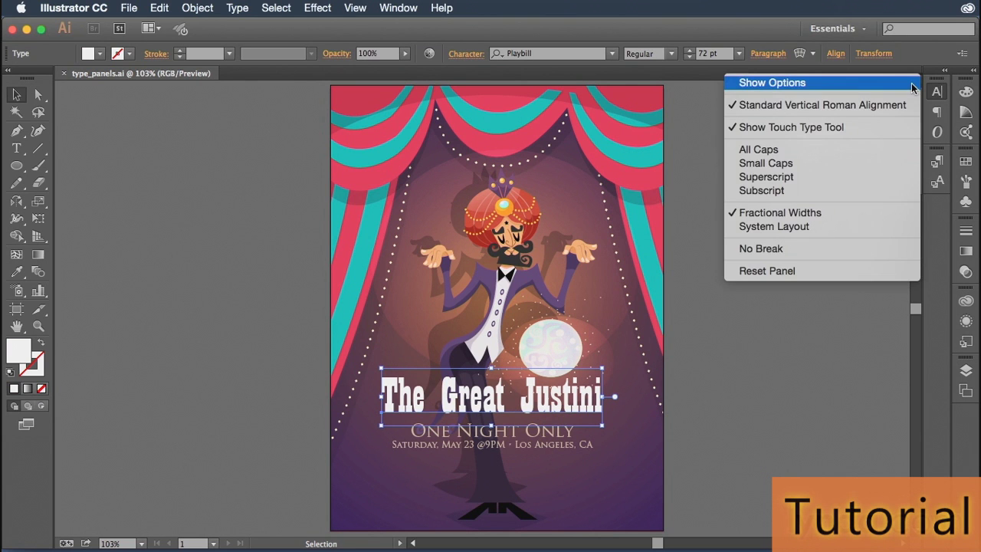
{"action": "left_click", "coordinate": [843, 85]}
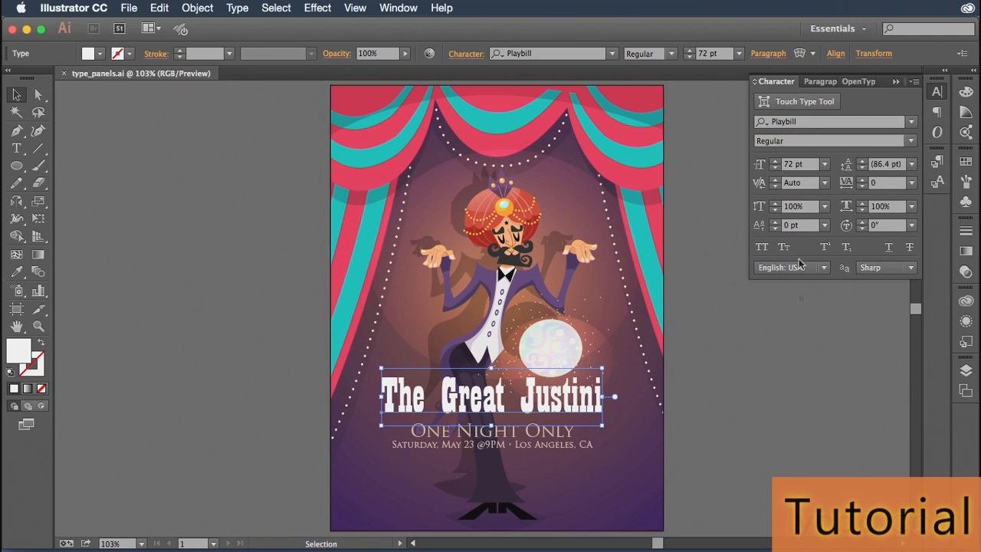
- Apply All Caps to the title and move it so it is centred across the poster
{"action": "left_click", "coordinate": [808, 142]}
{"action": "left_click", "coordinate": [761, 246]}
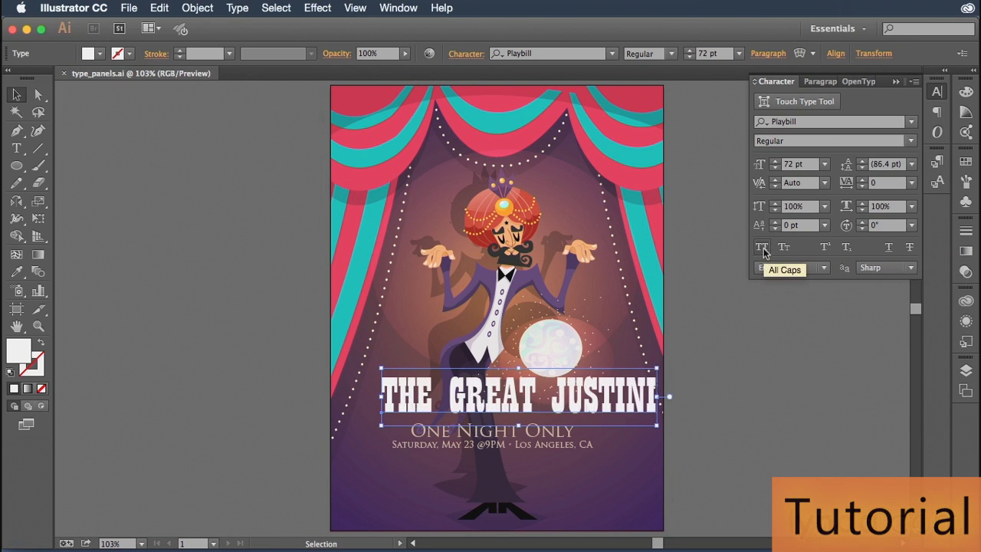
{"action": "left_click_drag", "start_coordinate": [591, 402], "coordinate": [569, 411]}
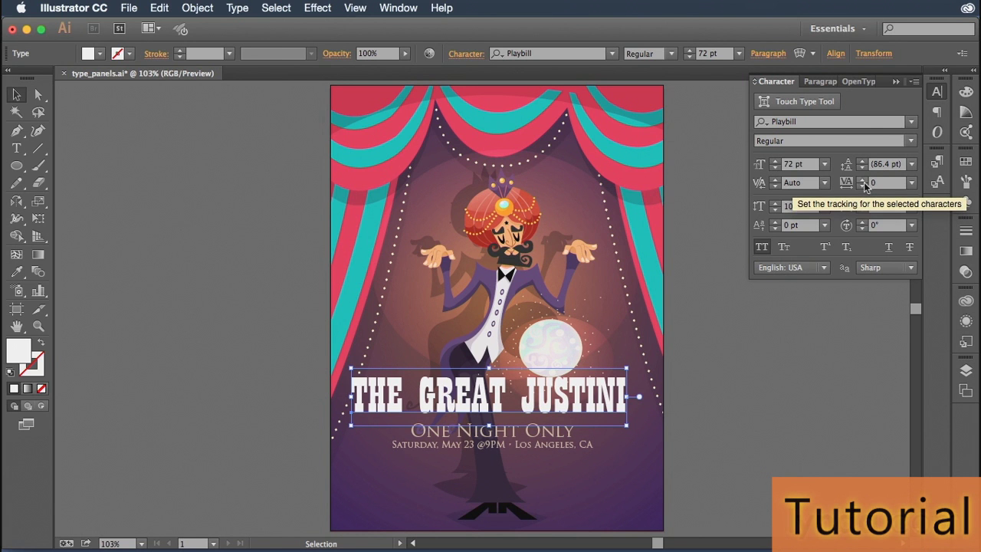
- Set the tracking of the title text to 15
{"action": "left_click", "coordinate": [911, 183]}
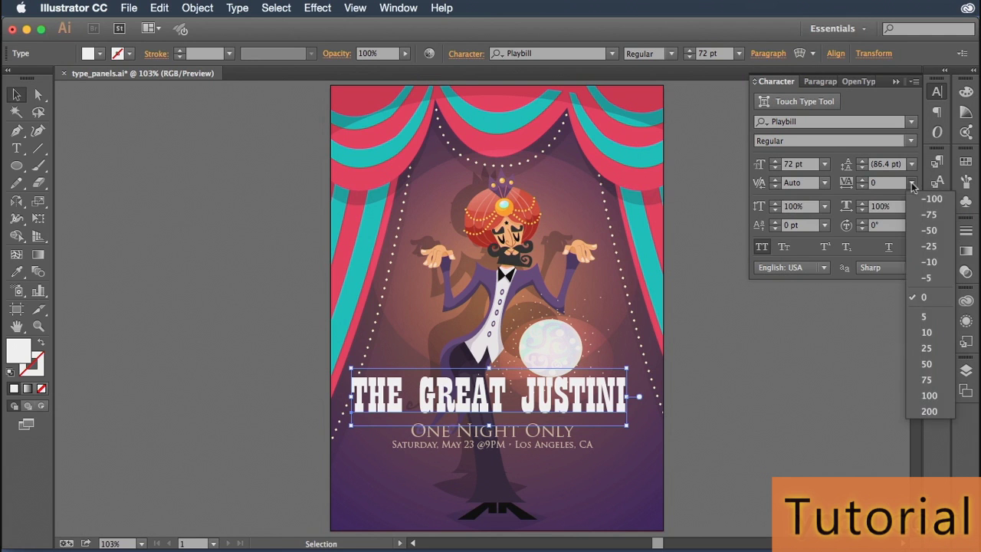
{"action": "left_click", "coordinate": [922, 331]}
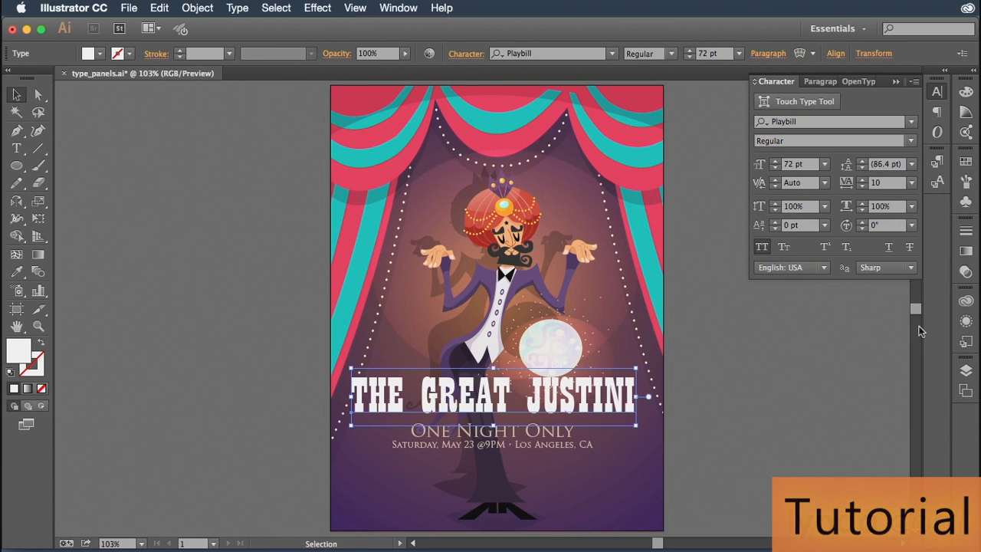
{"action": "left_click", "coordinate": [862, 180]}
{"action": "left_click", "coordinate": [863, 180]}
{"action": "left_click", "coordinate": [863, 179]}
{"action": "left_click", "coordinate": [863, 179]}
{"action": "left_click", "coordinate": [863, 179]}
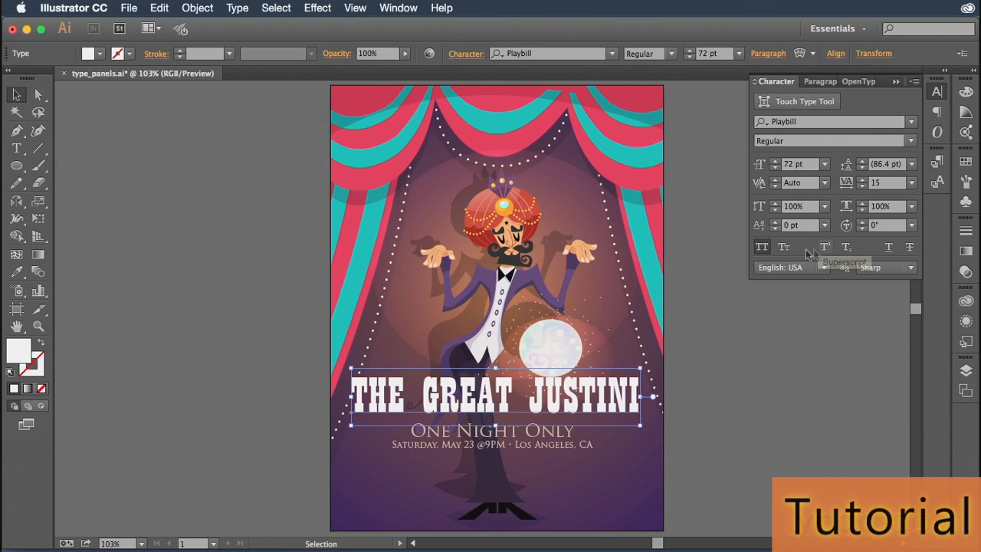
- Set the leading of the event details text below the title to 25 pt and fit its text frame's height to the two lines
{"action": "left_click", "coordinate": [551, 442]}
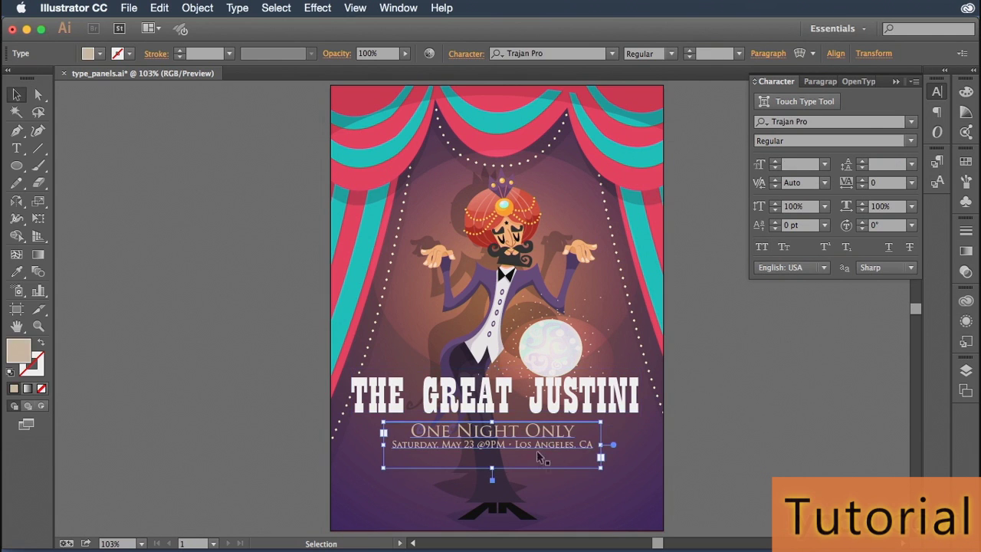
{"action": "left_click", "coordinate": [862, 162]}
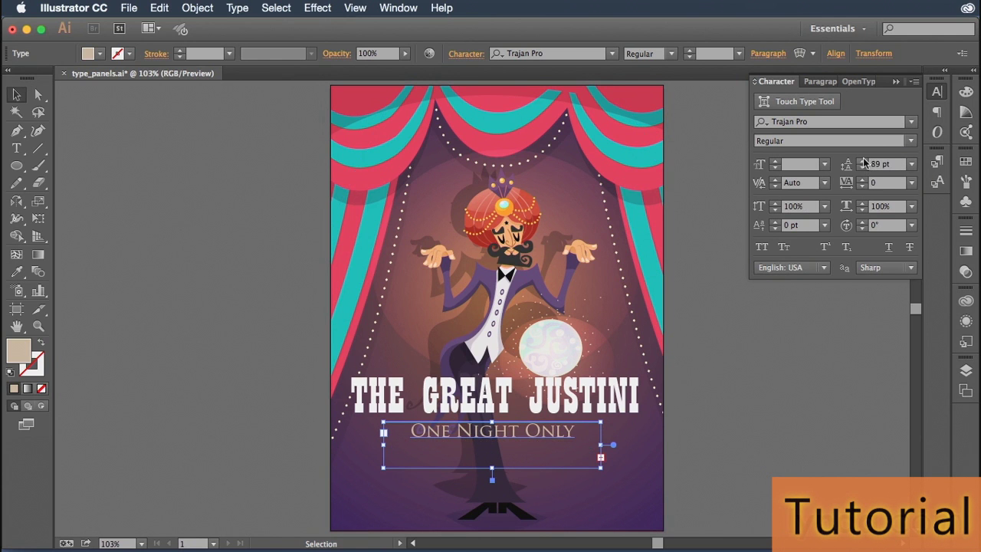
{"action": "left_click", "coordinate": [863, 163]}
{"action": "left_click_drag", "start_coordinate": [492, 468], "coordinate": [503, 520]}
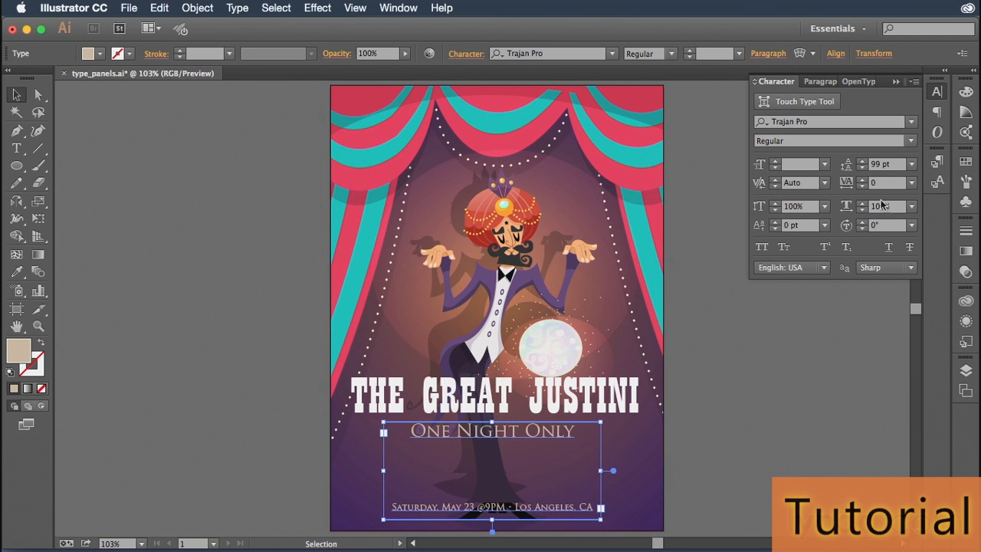
{"action": "left_click_drag", "start_coordinate": [863, 167], "coordinate": [863, 167]}
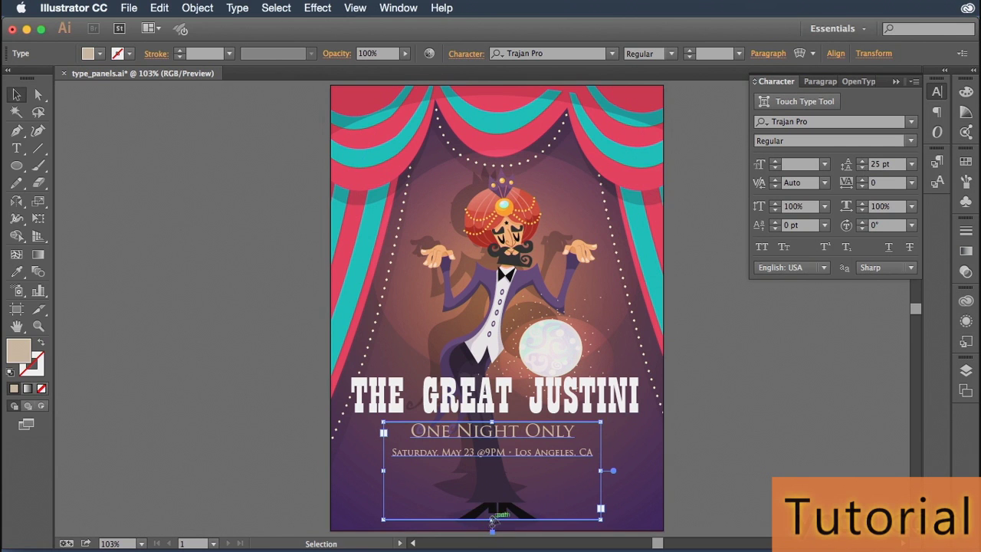
{"action": "left_click_drag", "start_coordinate": [492, 519], "coordinate": [495, 464]}
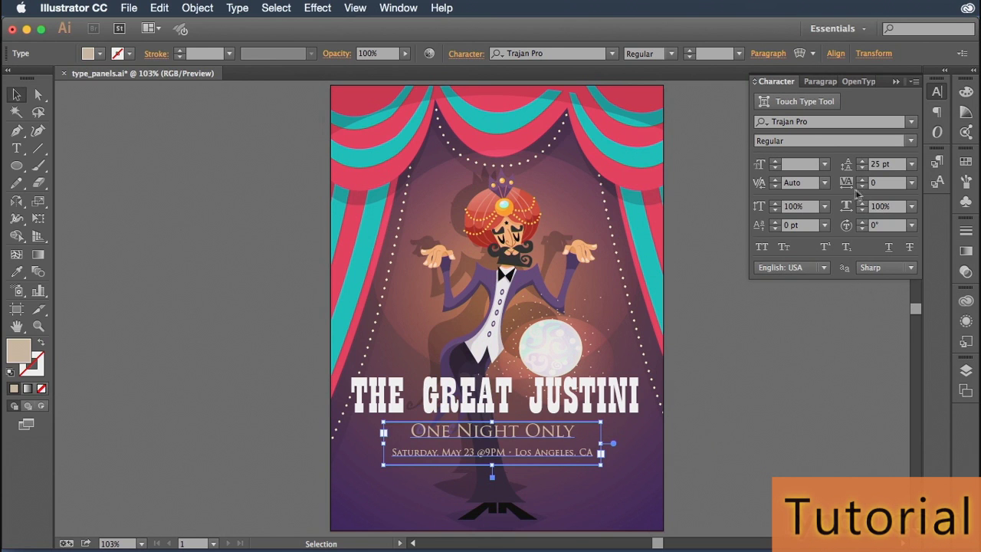
- Set the tracking of the event details text to 20
{"action": "left_click", "coordinate": [863, 180]}
{"action": "left_click", "coordinate": [863, 181]}
{"action": "left_click", "coordinate": [863, 180]}
{"action": "left_click", "coordinate": [863, 180]}
{"action": "left_click", "coordinate": [863, 180]}
{"action": "left_click", "coordinate": [862, 180]}
{"action": "left_click", "coordinate": [863, 180]}
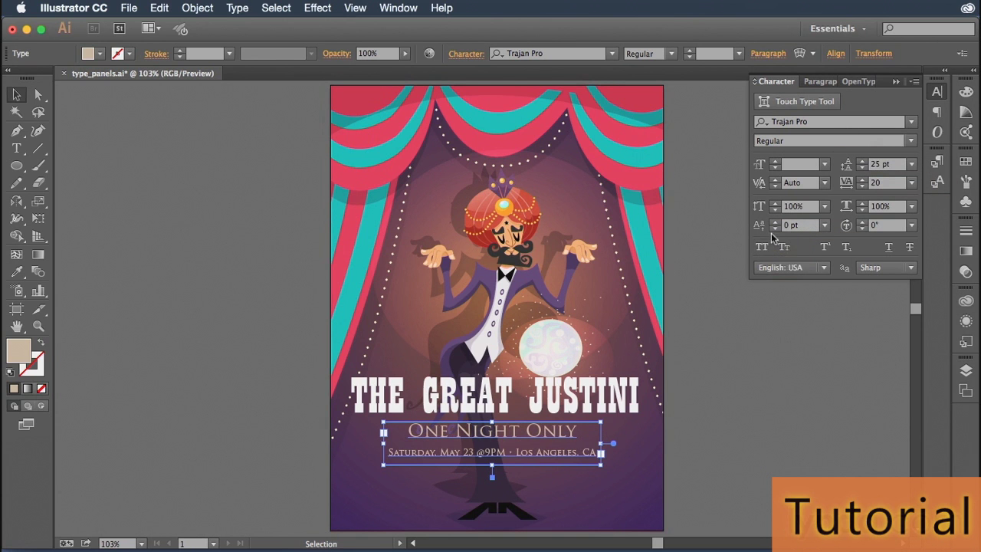
- Turn off hyphenation for the event details text in its paragraph settings
{"action": "left_click", "coordinate": [820, 81]}
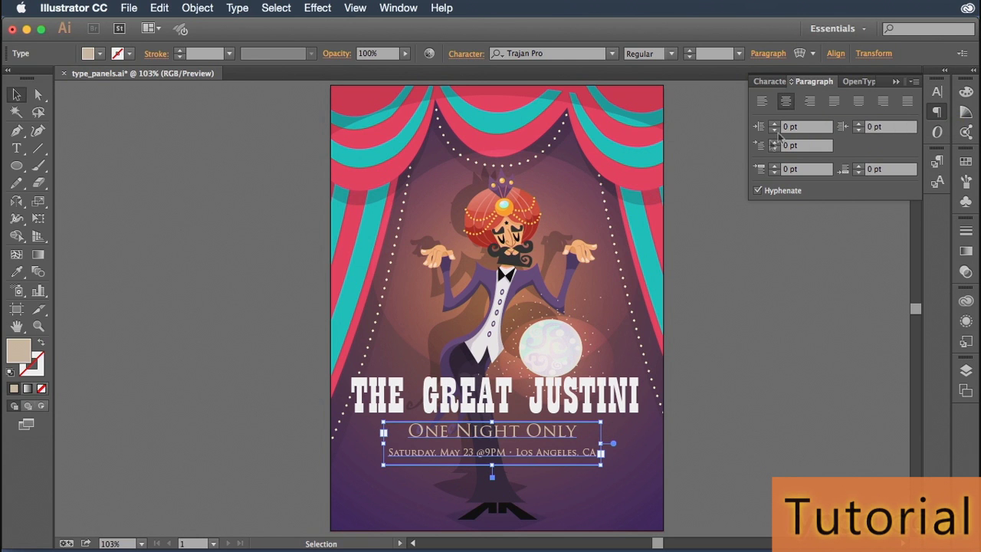
{"action": "left_click", "coordinate": [758, 192]}
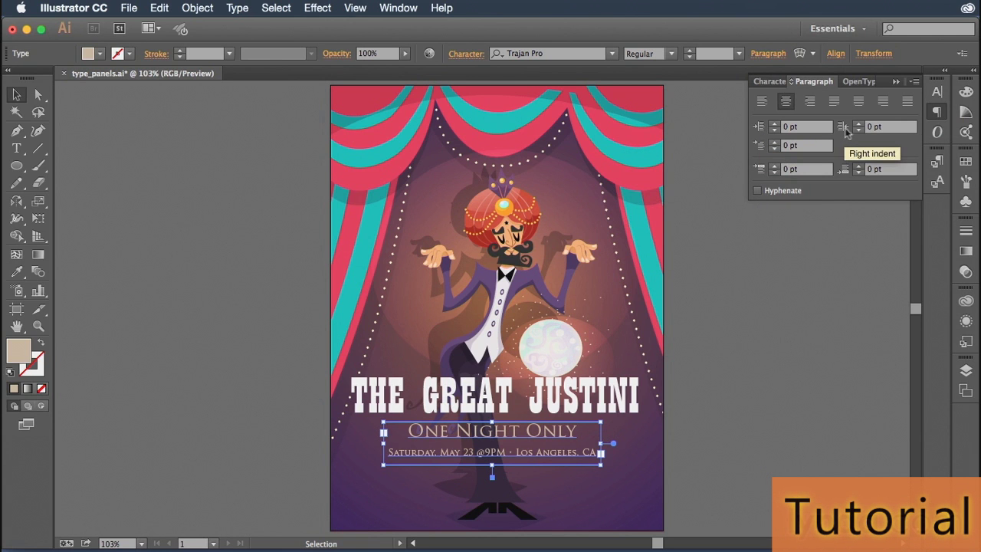
{"action": "left_click", "coordinate": [842, 170]}
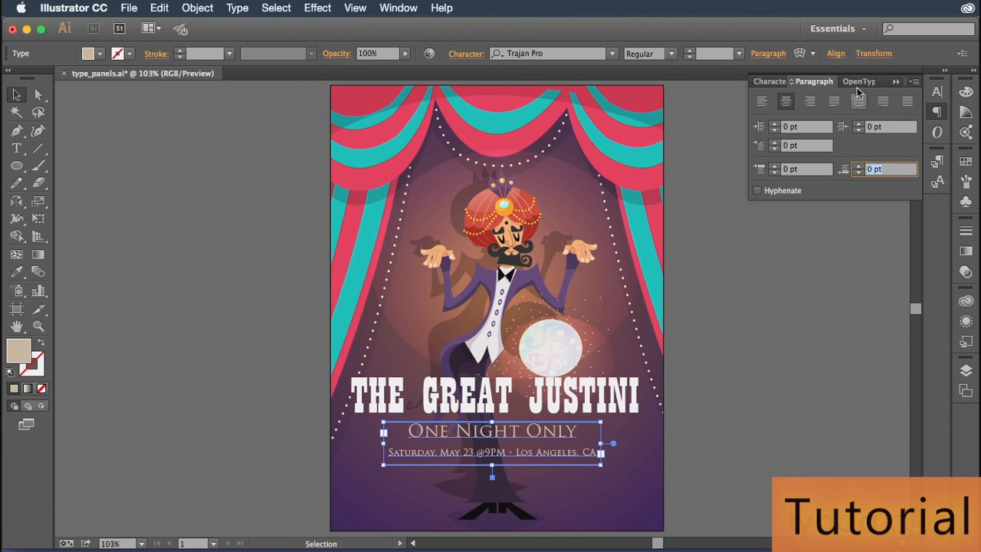
- Examine the additional paragraph options, such as justification and composer, and the OpenType figure and position settings
{"action": "left_click", "coordinate": [914, 81]}
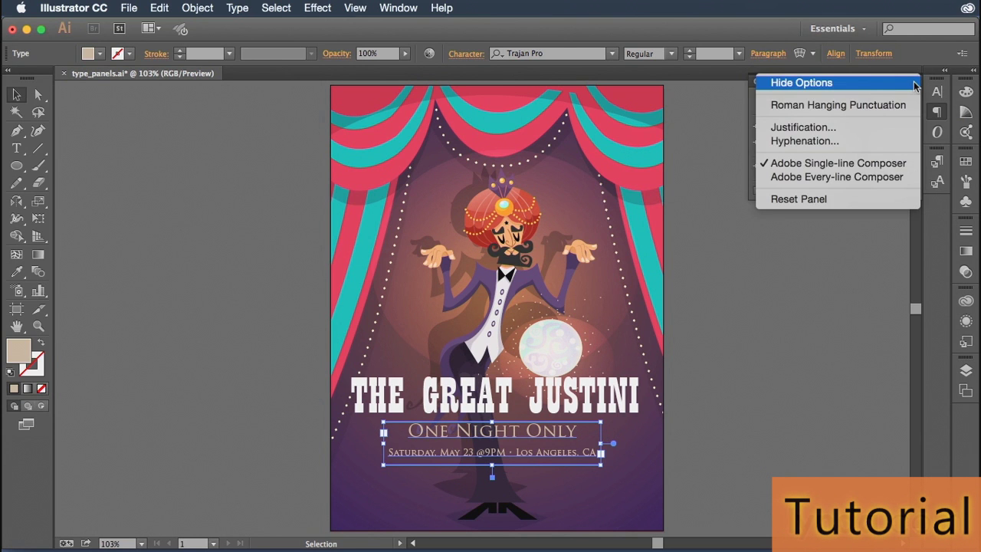
{"action": "left_click", "coordinate": [866, 86]}
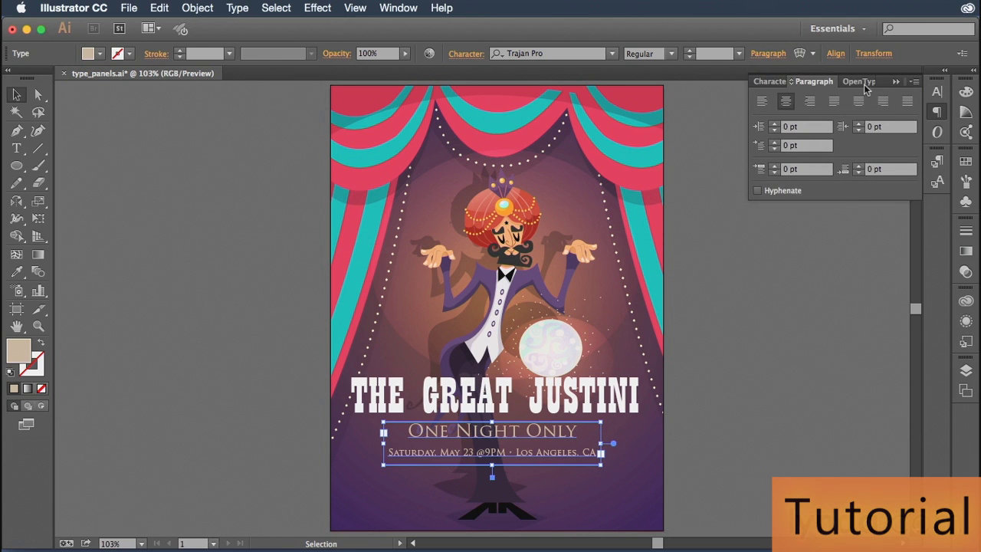
{"action": "left_click", "coordinate": [914, 82]}
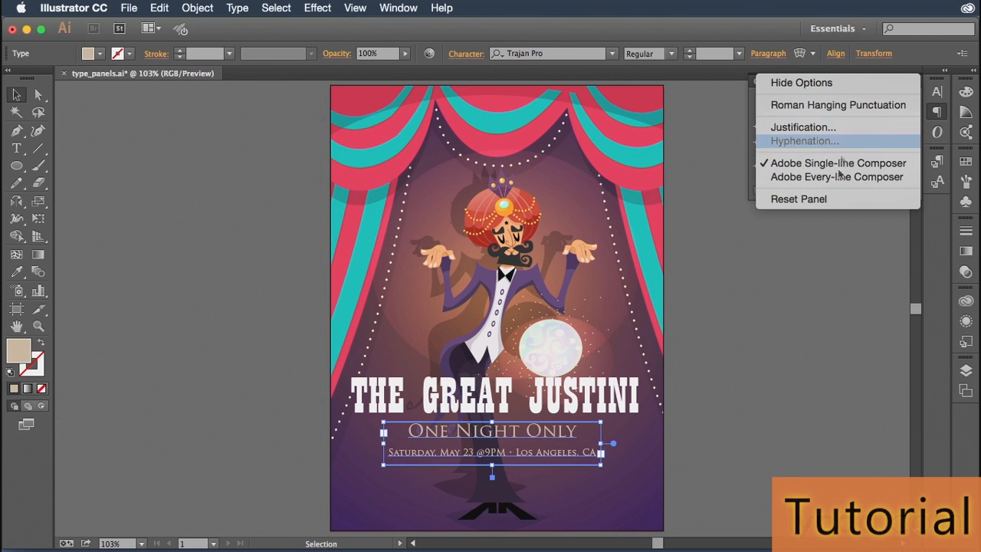
{"action": "left_click", "coordinate": [837, 204]}
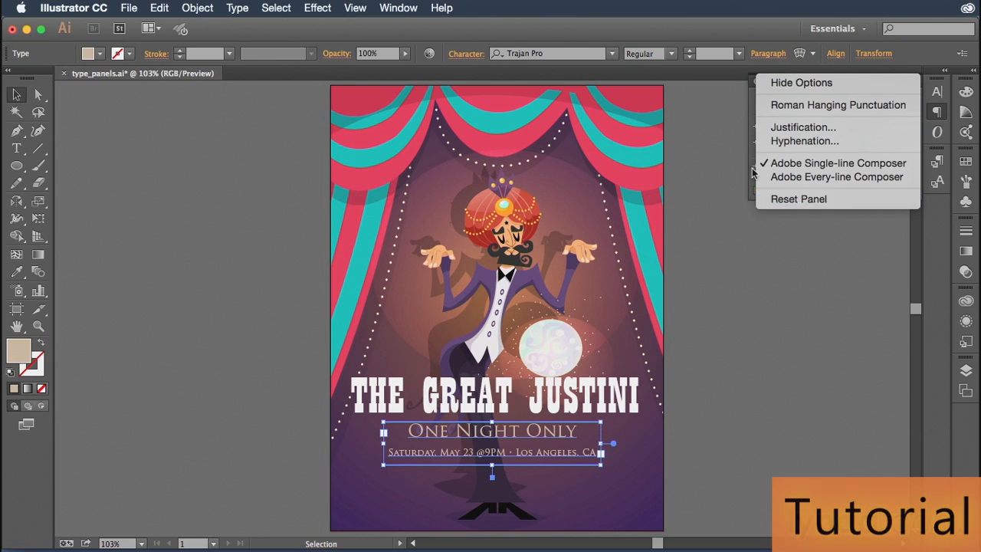
{"action": "left_click", "coordinate": [857, 82]}
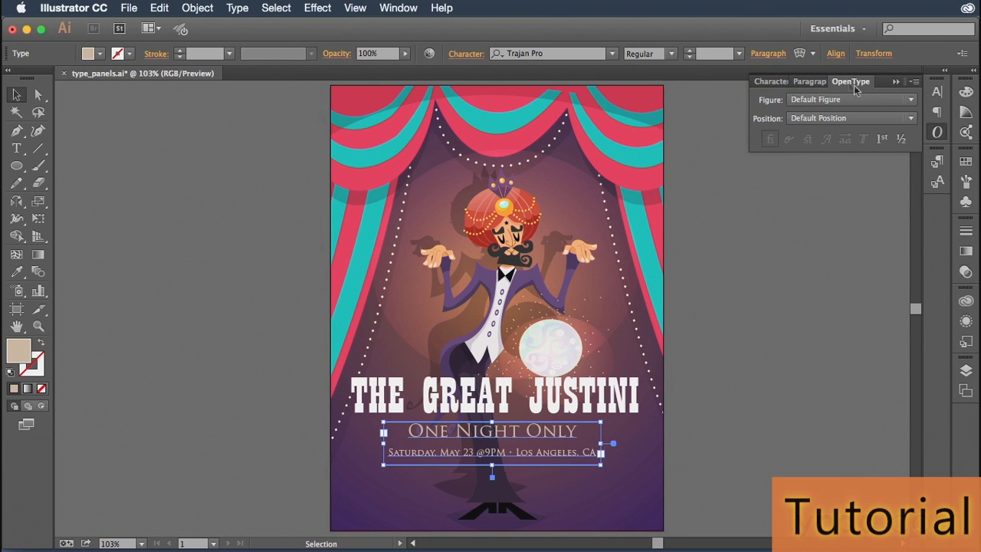
{"action": "left_click", "coordinate": [895, 82]}
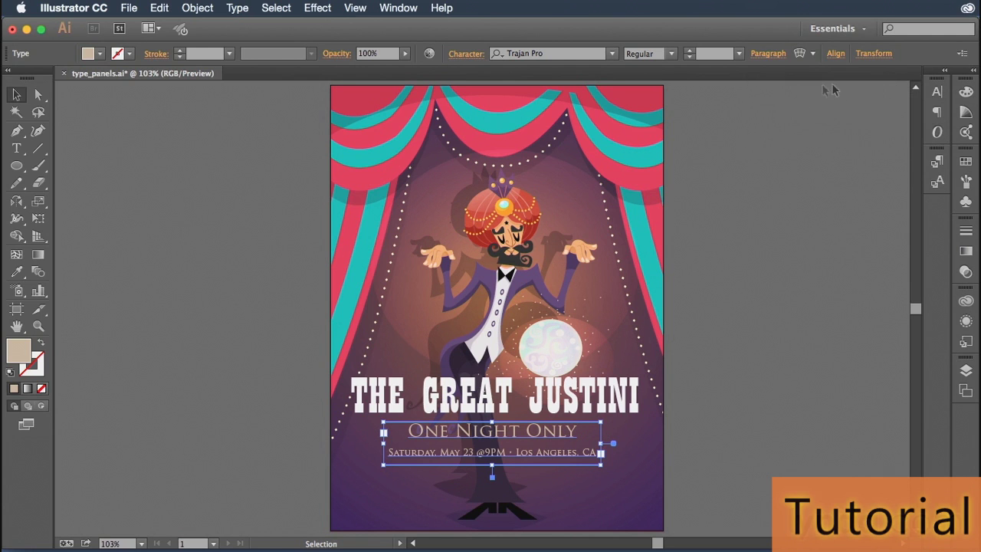
- Create a paragraph style named Heading from the formatting of the poster's title text
{"action": "left_click", "coordinate": [935, 163]}
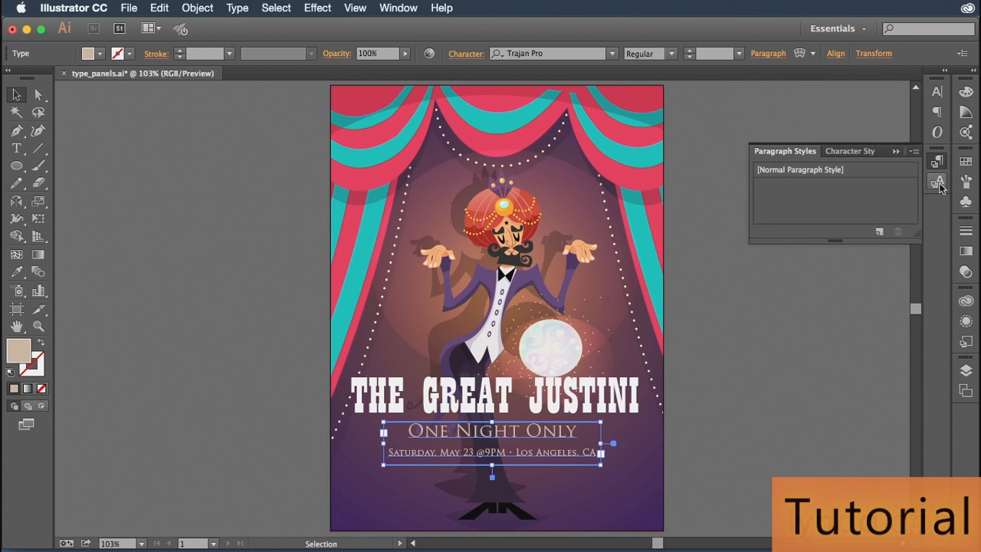
{"action": "left_click", "coordinate": [940, 186]}
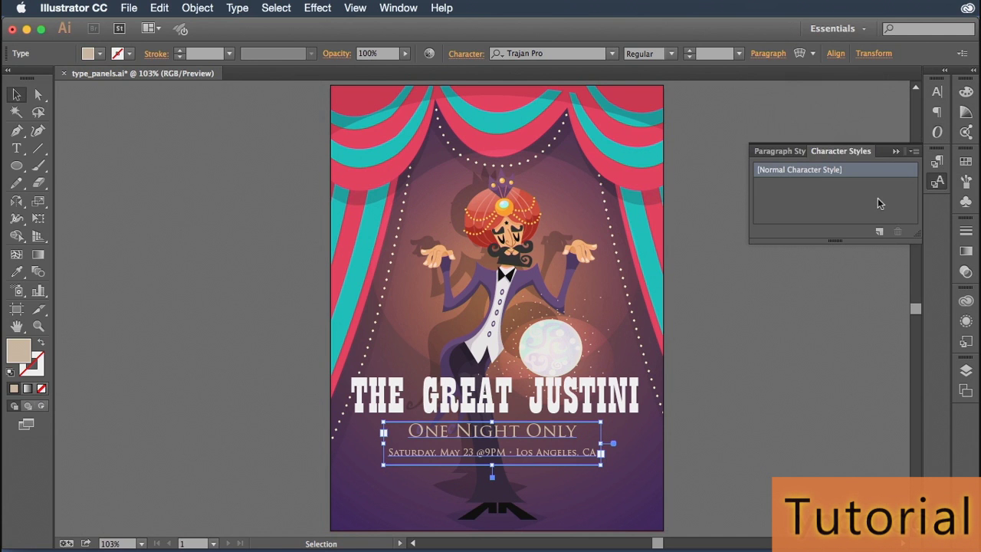
{"action": "left_click", "coordinate": [608, 402]}
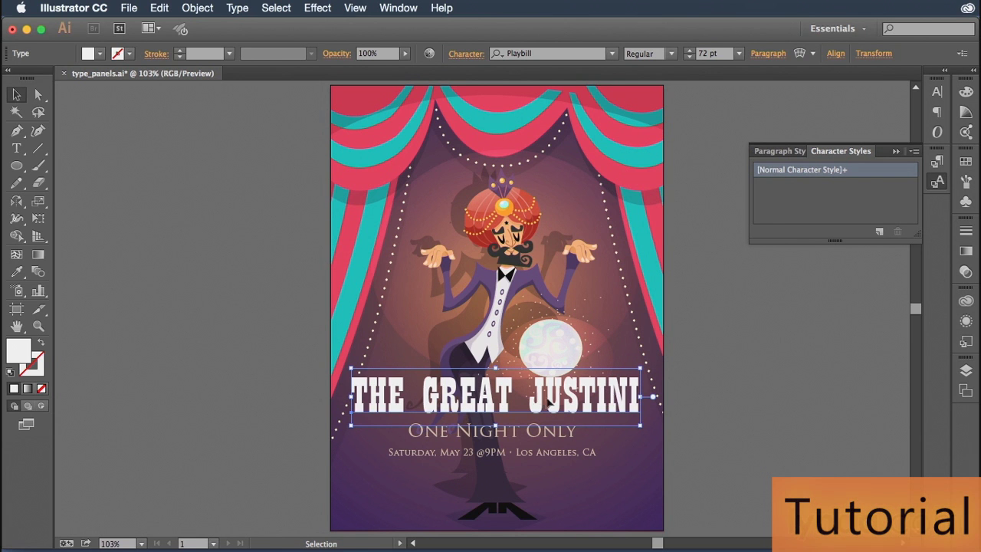
{"action": "left_click", "coordinate": [780, 151]}
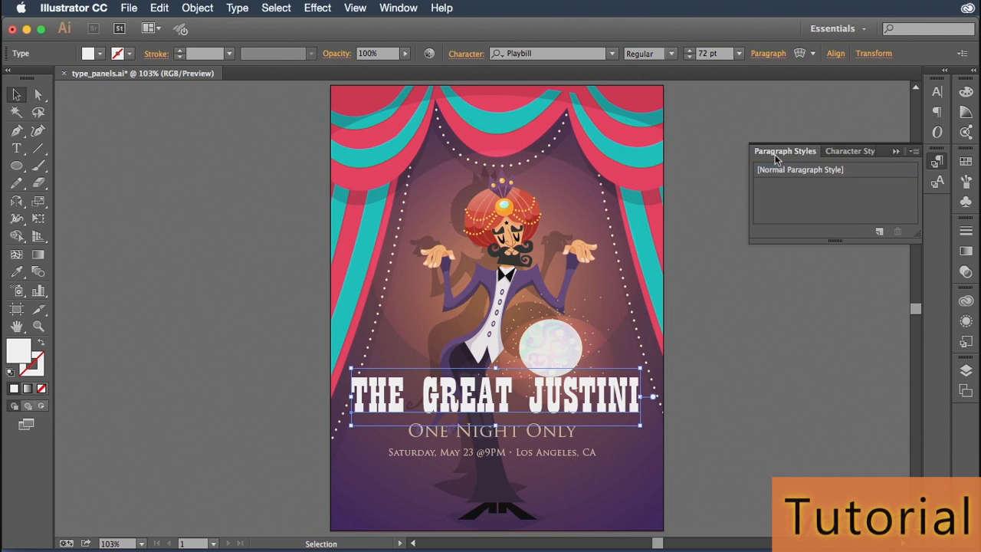
{"action": "left_click", "coordinate": [879, 231]}
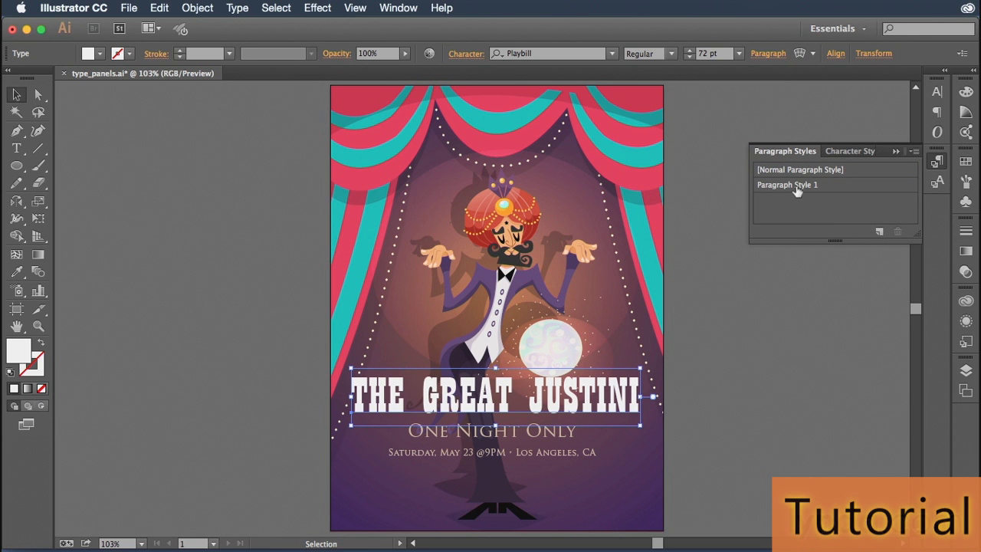
{"action": "double_click", "coordinate": [797, 191]}
{"action": "type", "text": "Heading"}
{"action": "key", "text": "Return"}
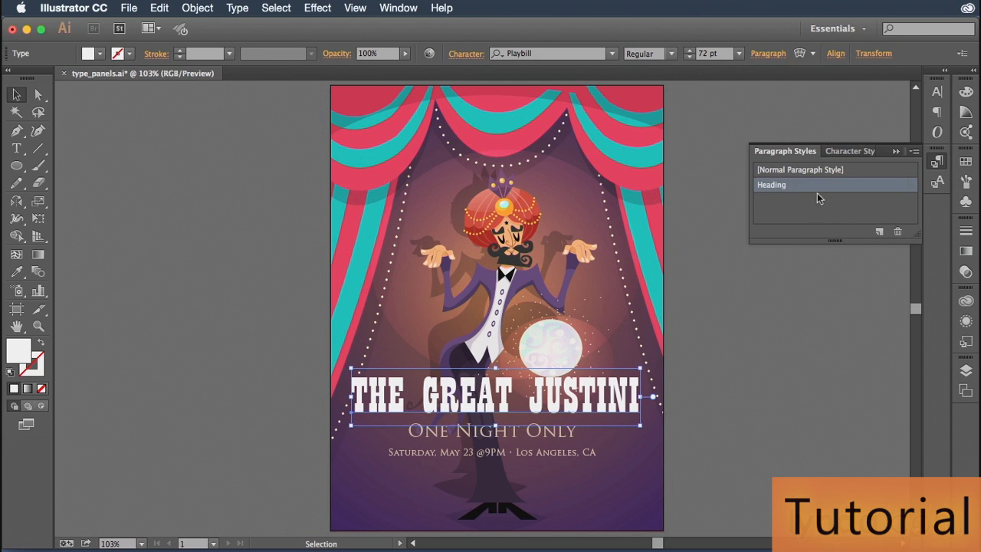
- Create a paragraph style named Info Heading from the "One Night Only" line
{"action": "left_click", "coordinate": [542, 442]}
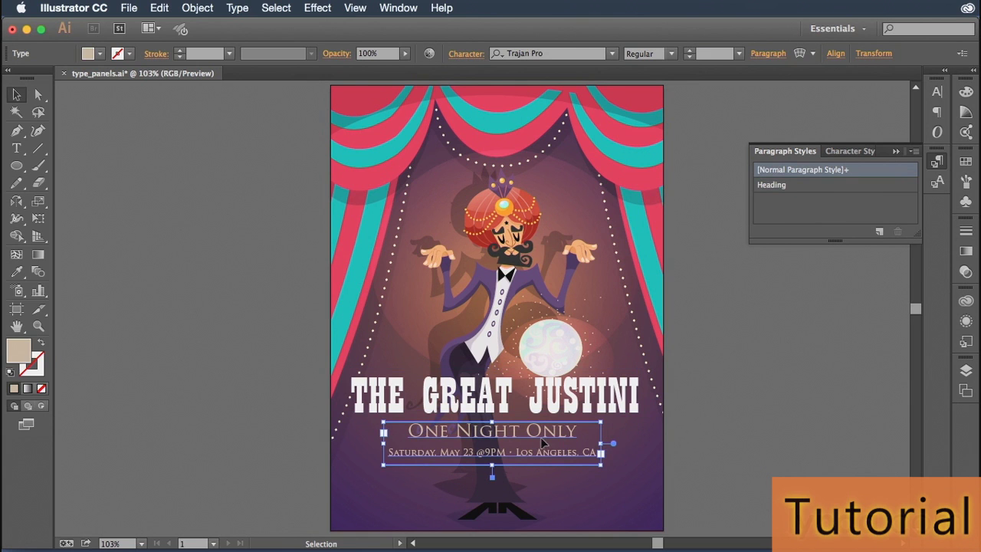
{"action": "double_click", "coordinate": [557, 444]}
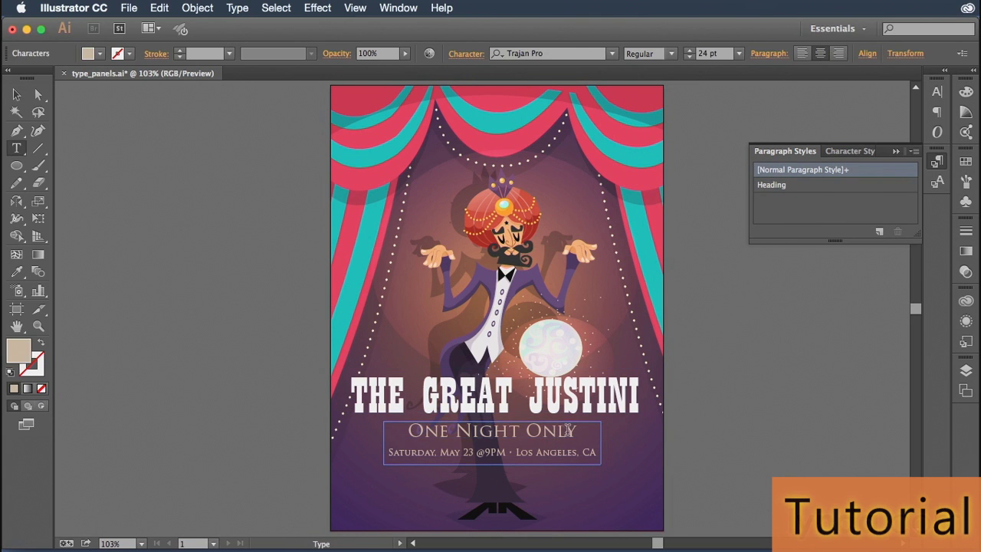
{"action": "left_click_drag", "start_coordinate": [579, 431], "coordinate": [414, 431]}
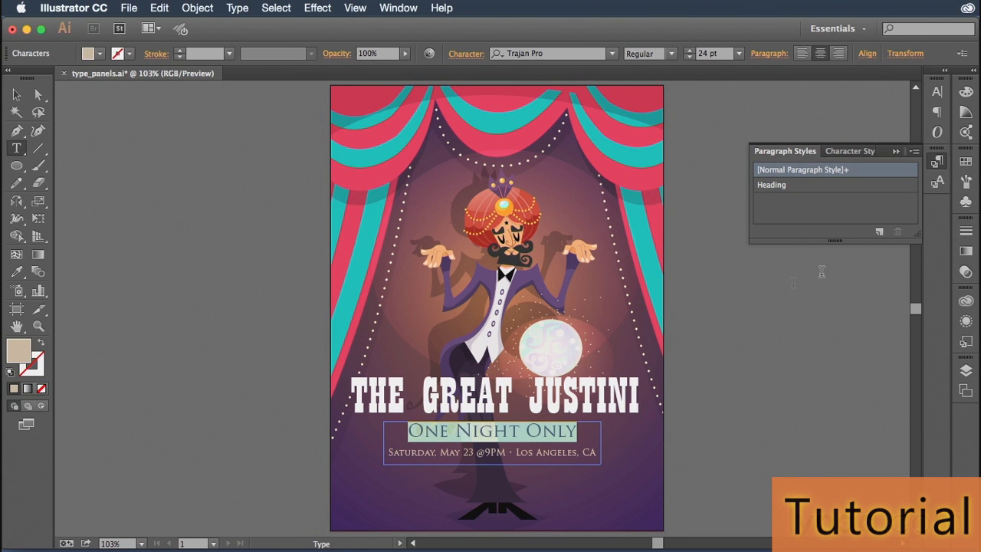
{"action": "left_click", "coordinate": [879, 232]}
{"action": "double_click", "coordinate": [797, 199]}
{"action": "type", "text": "Info Heading"}
{"action": "key", "text": "Return"}
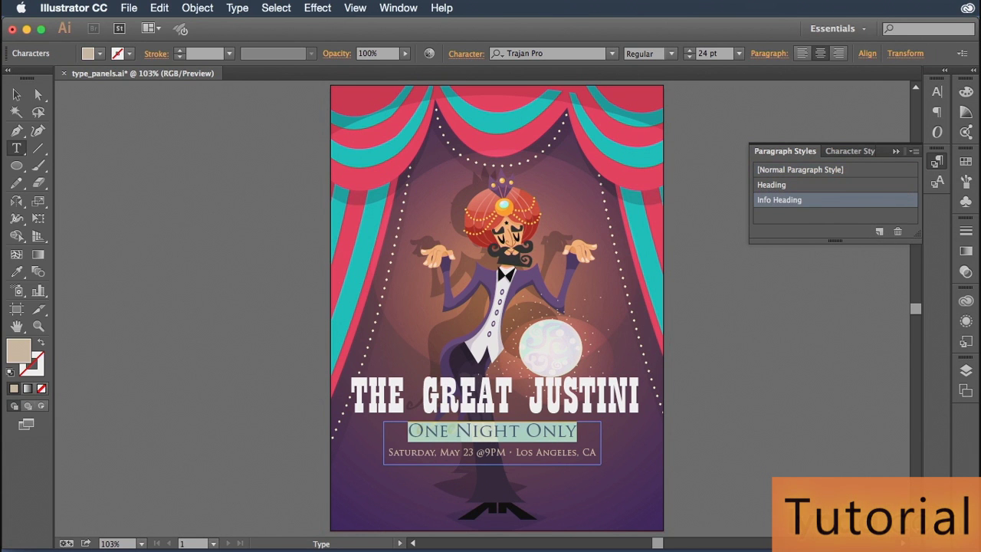
- Create a paragraph style named Info Paragraph from the date and location line, and leave the text deselected
{"action": "left_click_drag", "start_coordinate": [597, 452], "coordinate": [387, 452]}
{"action": "left_click", "coordinate": [879, 231]}
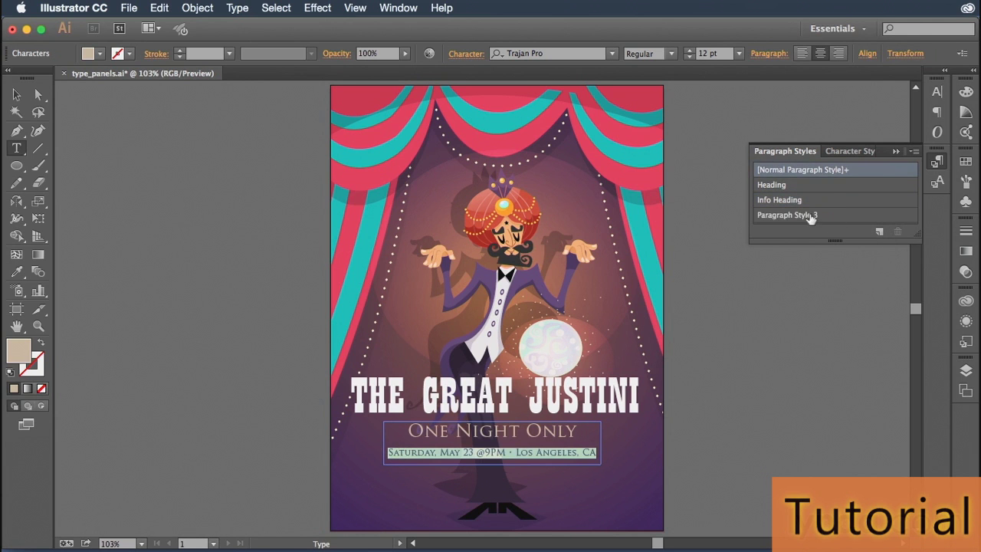
{"action": "double_click", "coordinate": [805, 214]}
{"action": "type", "text": "Info Parag"}
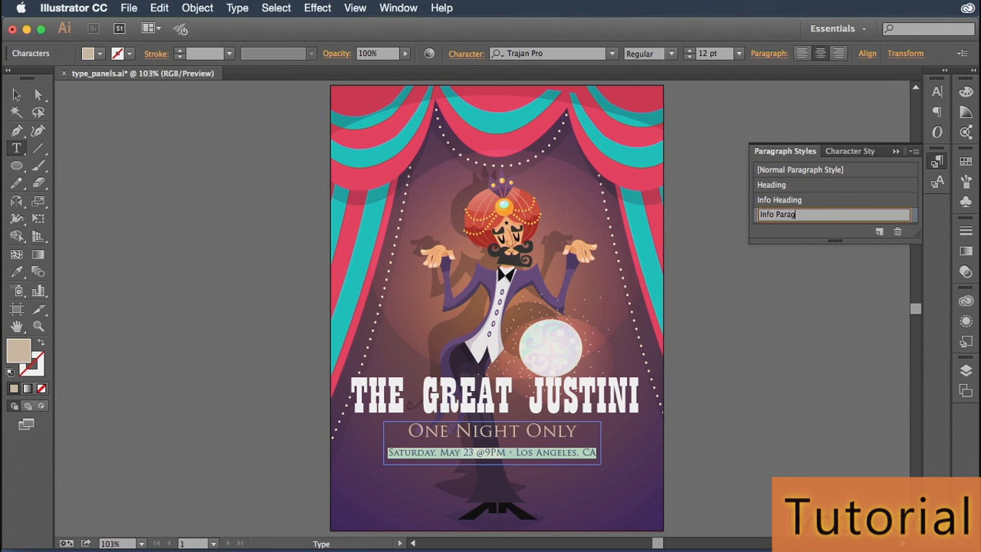
{"action": "key", "text": "Return"}
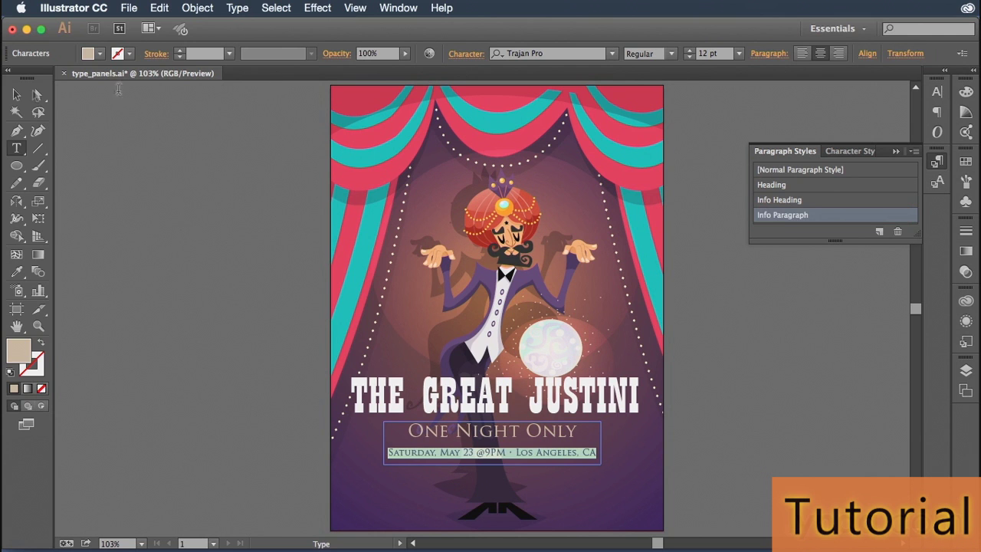
{"action": "key", "text": "Escape"}
{"action": "left_click", "coordinate": [754, 274]}
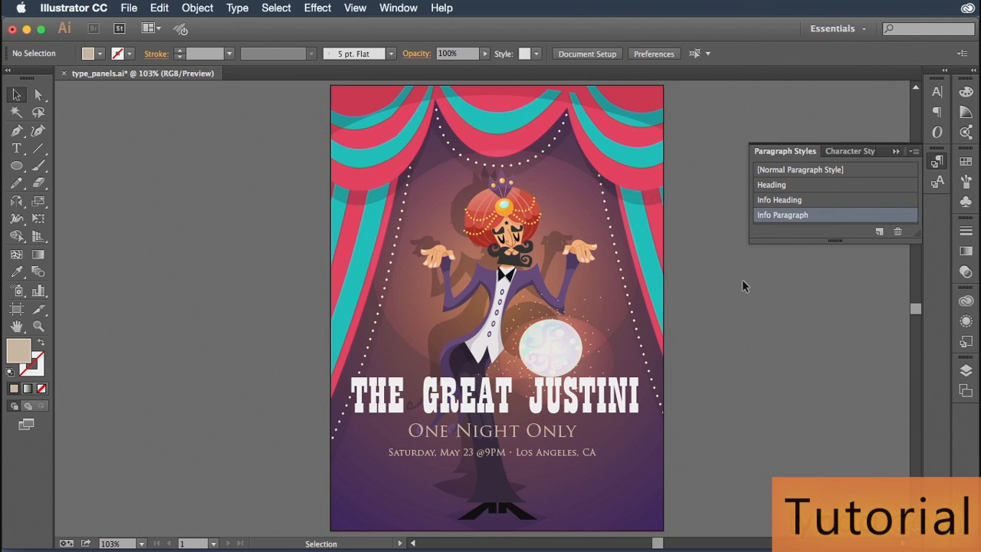
- Examine the character styles for the title and the event details text, leaving the text deselected and the styles list closed
{"action": "left_click", "coordinate": [840, 152]}
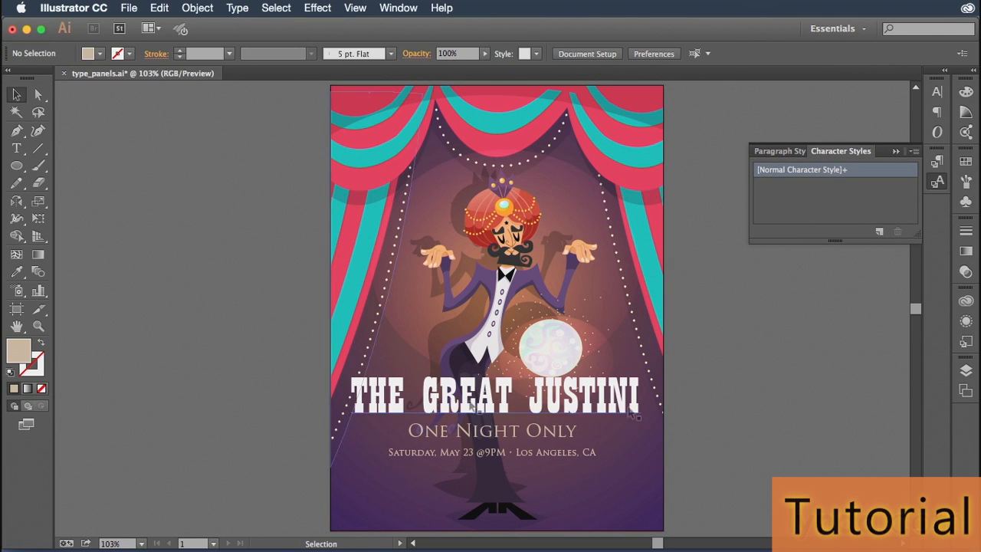
{"action": "left_click", "coordinate": [565, 417]}
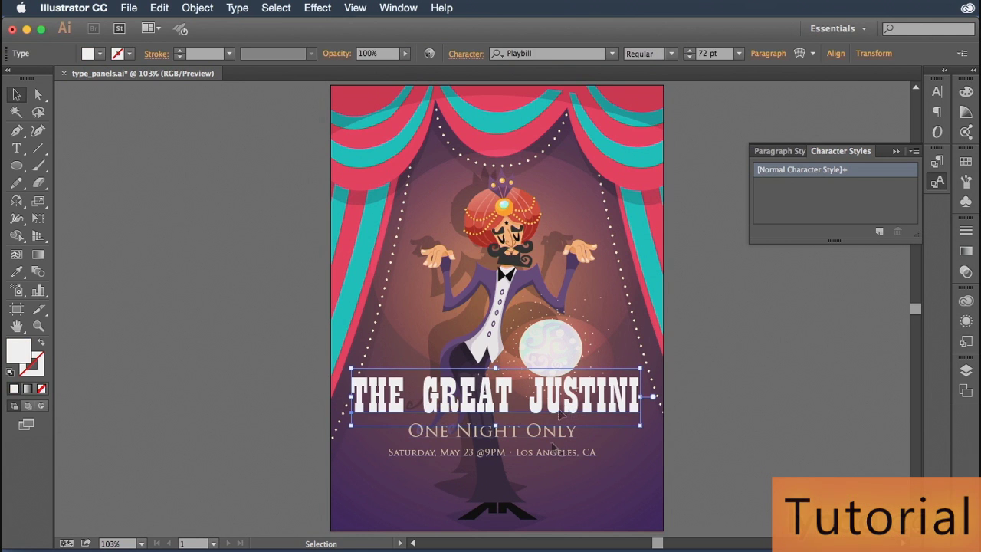
{"action": "left_click", "coordinate": [553, 442]}
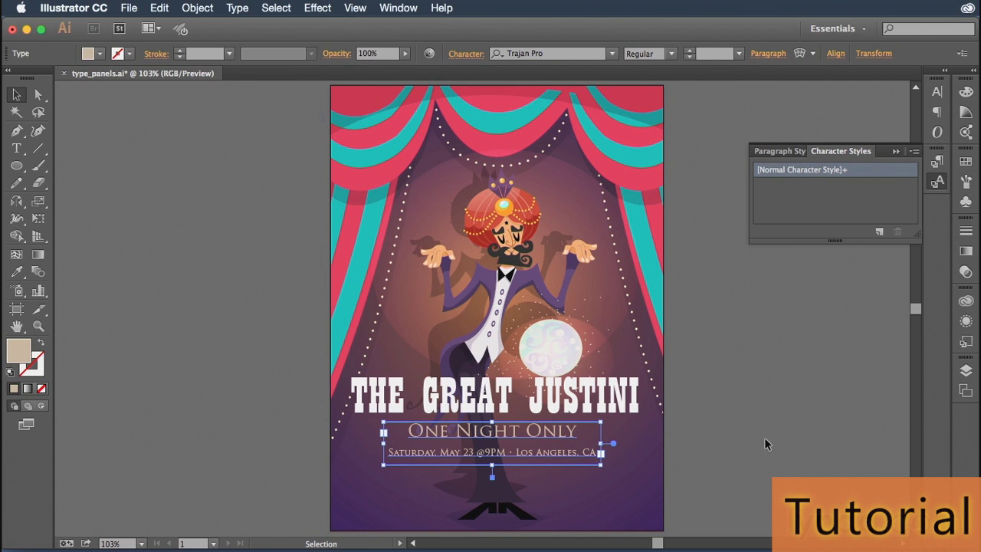
{"action": "left_click", "coordinate": [725, 430]}
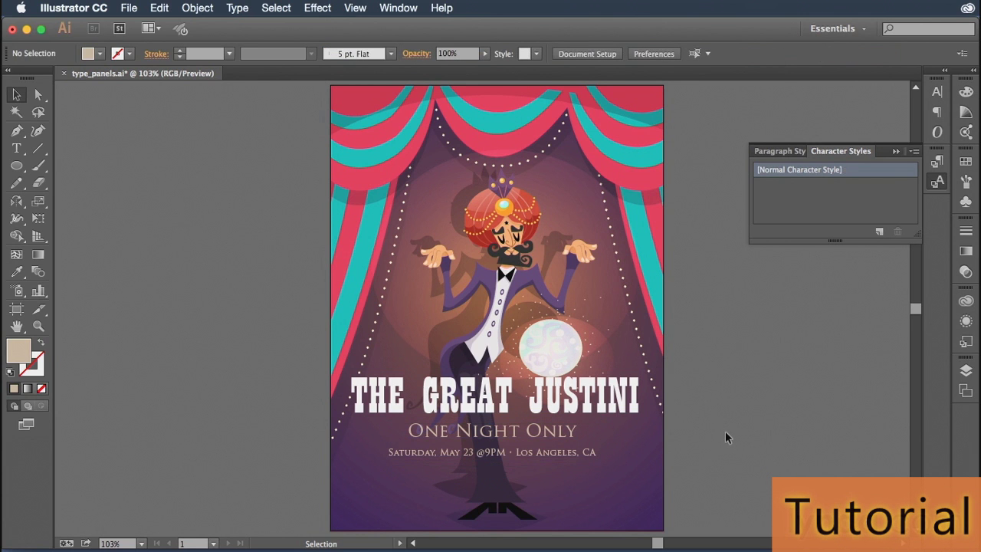
{"action": "left_click_drag", "start_coordinate": [845, 239], "coordinate": [833, 355]}
{"action": "left_click", "coordinate": [886, 152]}
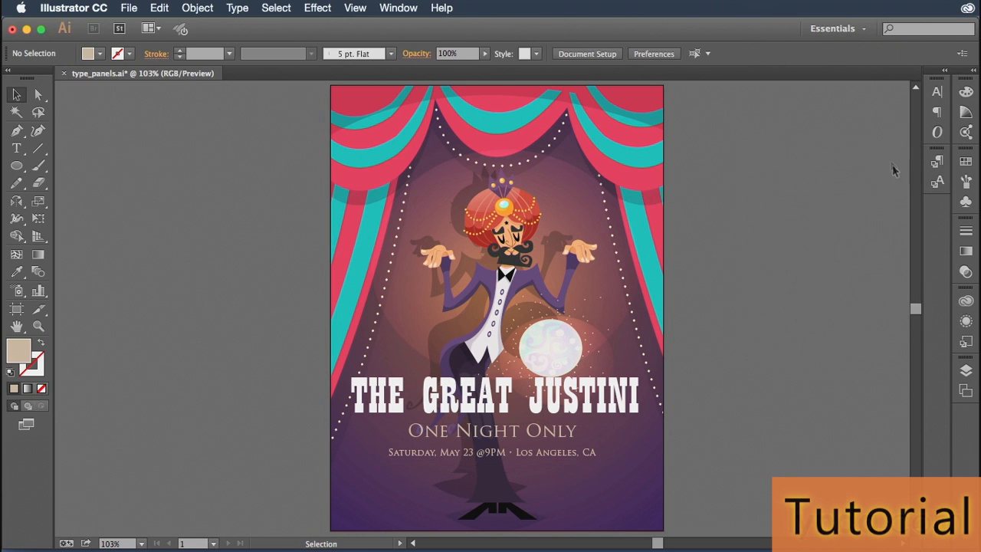